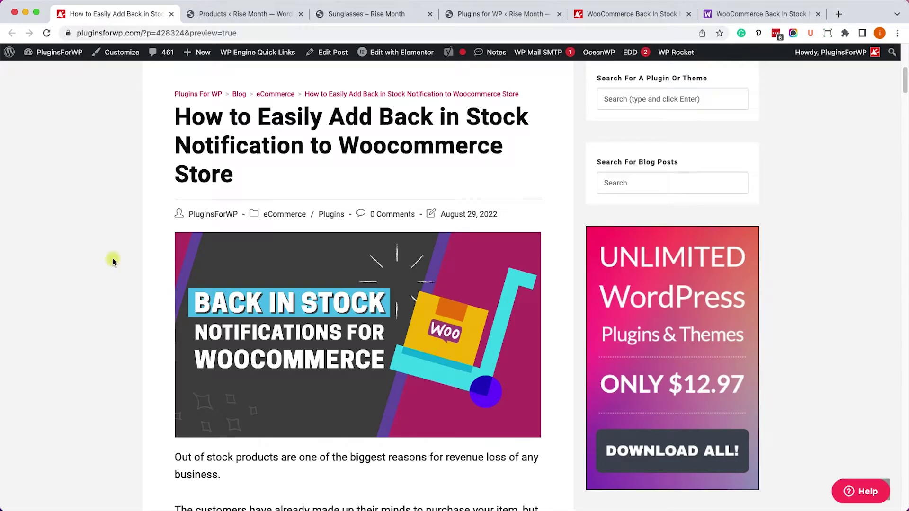
Show the Sunglasses product page and highlight its 'This is a simple product. Out of stock' status
{"action": "left_click", "coordinate": [353, 14]}
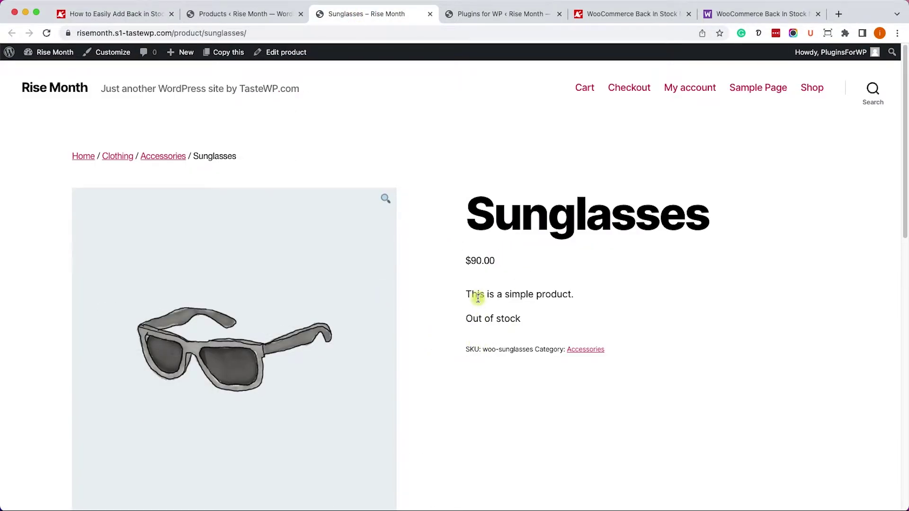
{"action": "left_click_drag", "start_coordinate": [472, 294], "coordinate": [511, 327]}
{"action": "left_click", "coordinate": [510, 326]}
Compare the official and PluginsForWP Back In Stock Notifications listings, then return to the plugin manager
{"action": "left_click", "coordinate": [752, 14]}
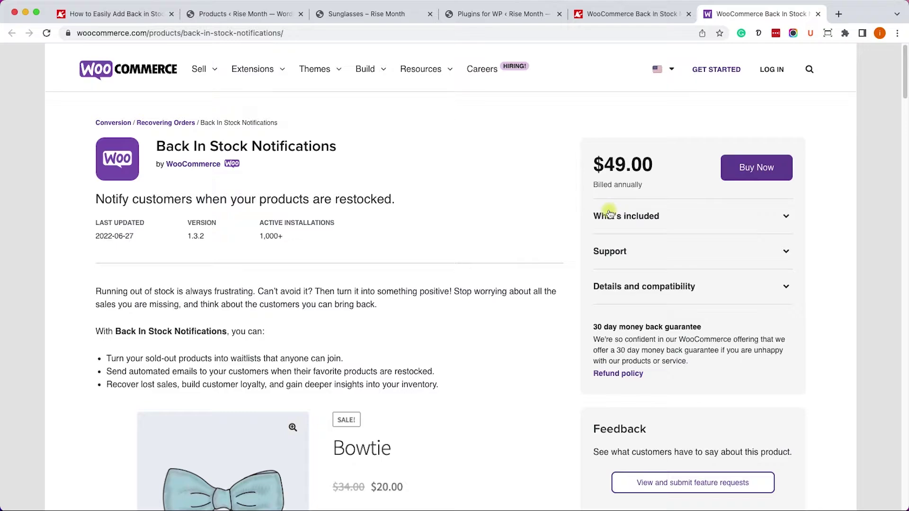
{"action": "left_click", "coordinate": [640, 17]}
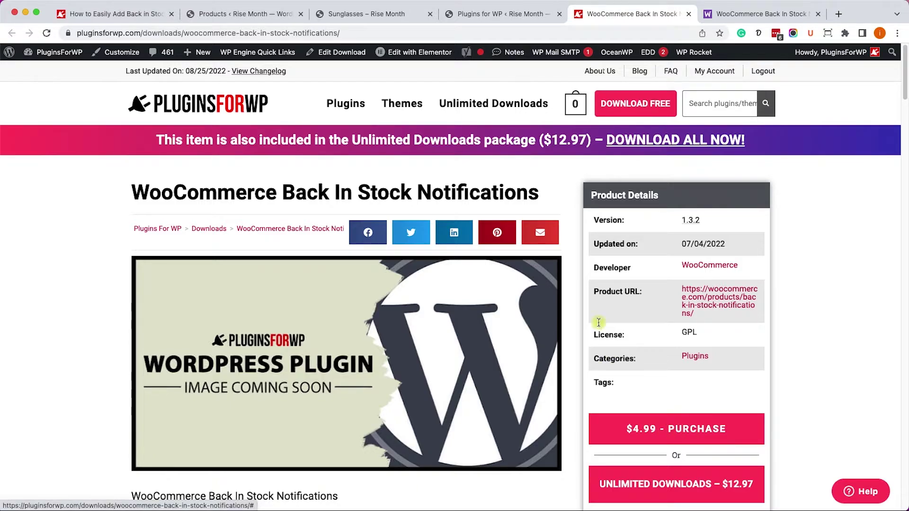
{"action": "left_click", "coordinate": [492, 14]}
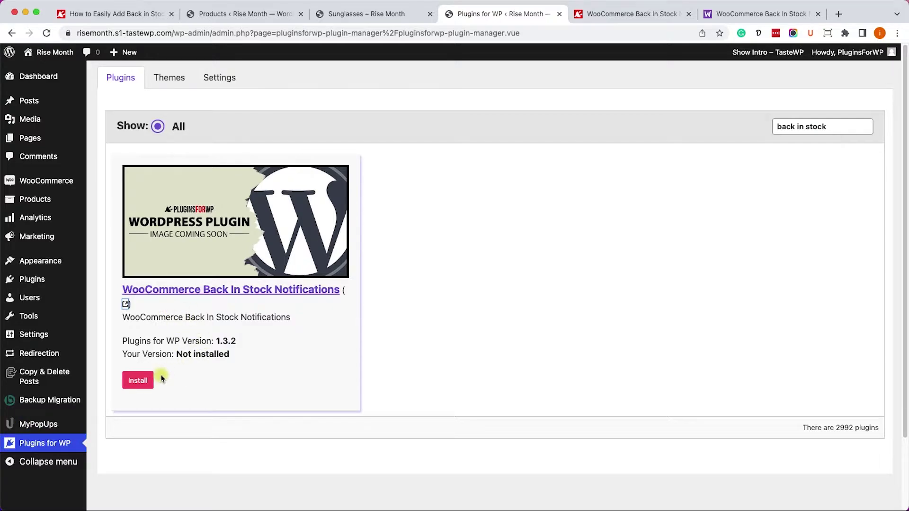
Install WooCommerce Back In Stock Notifications 1.3.2, confirm the install, and activate it
{"action": "left_click", "coordinate": [138, 380]}
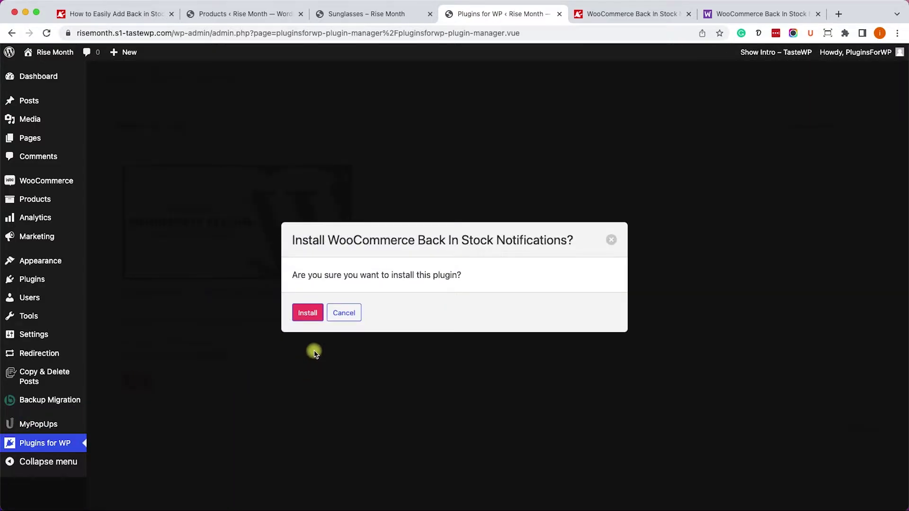
{"action": "left_click", "coordinate": [307, 313]}
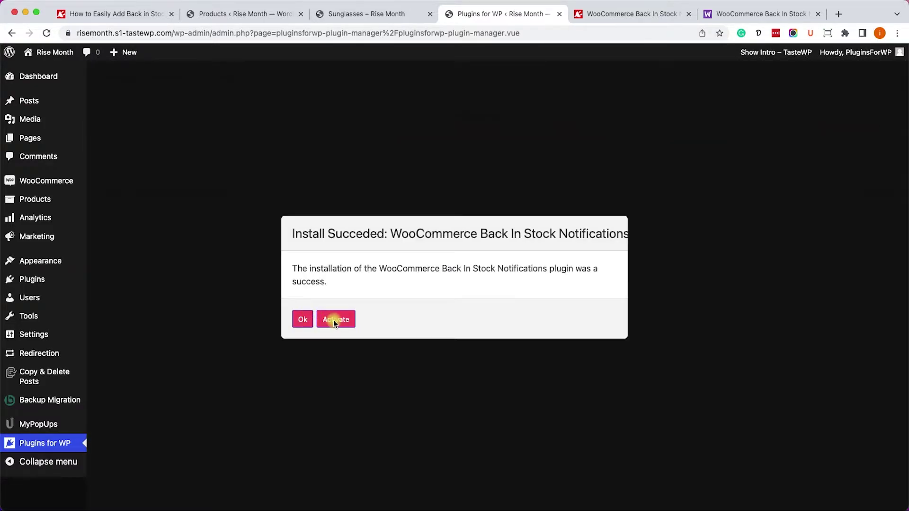
{"action": "left_click", "coordinate": [334, 321]}
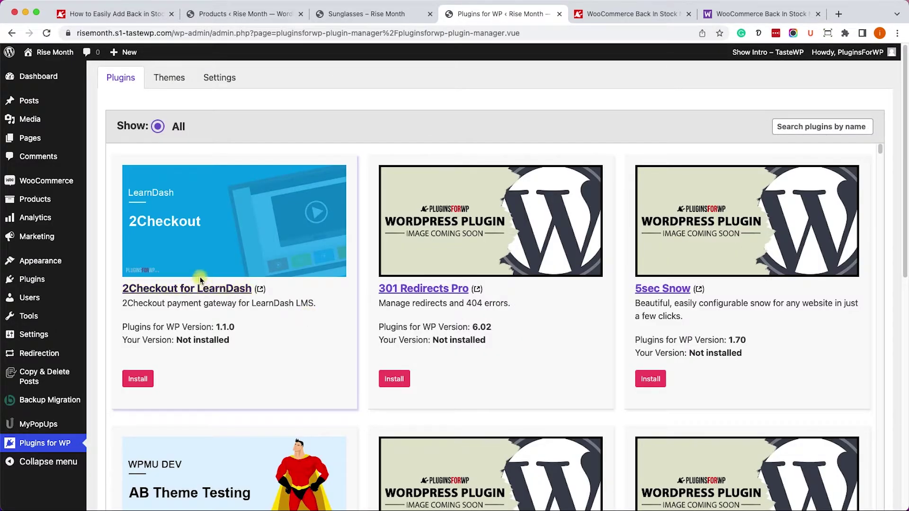
Review the Stock Notifications settings, including minimum stock quantity 0 and the sign-up form text
{"action": "mouse_move", "coordinate": [40, 182]}
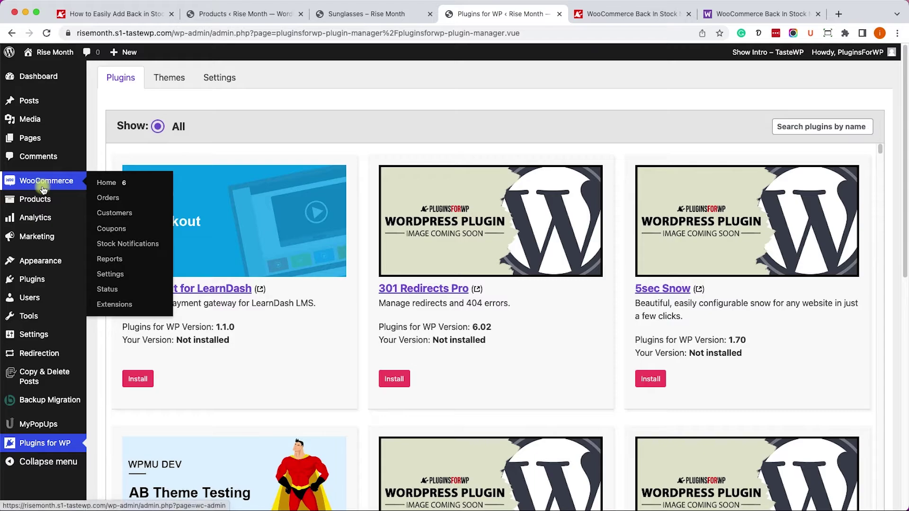
{"action": "left_click", "coordinate": [126, 275]}
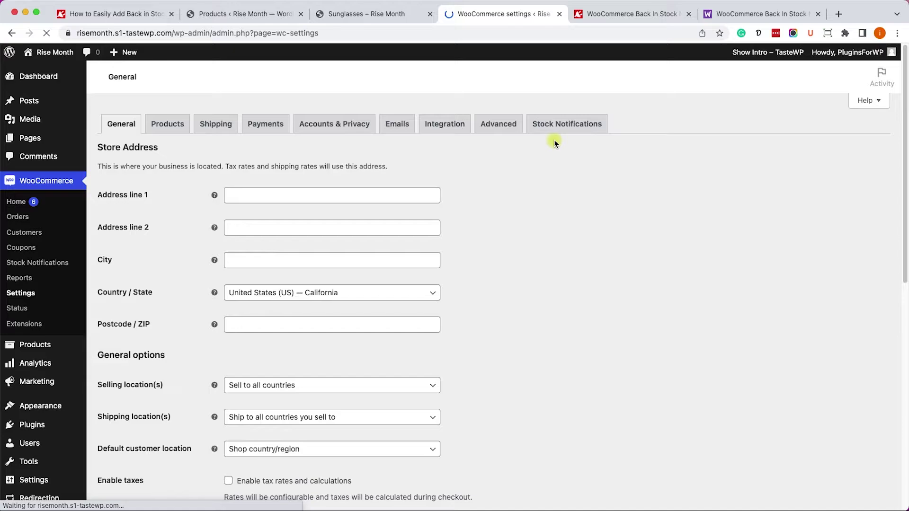
{"action": "left_click", "coordinate": [570, 123]}
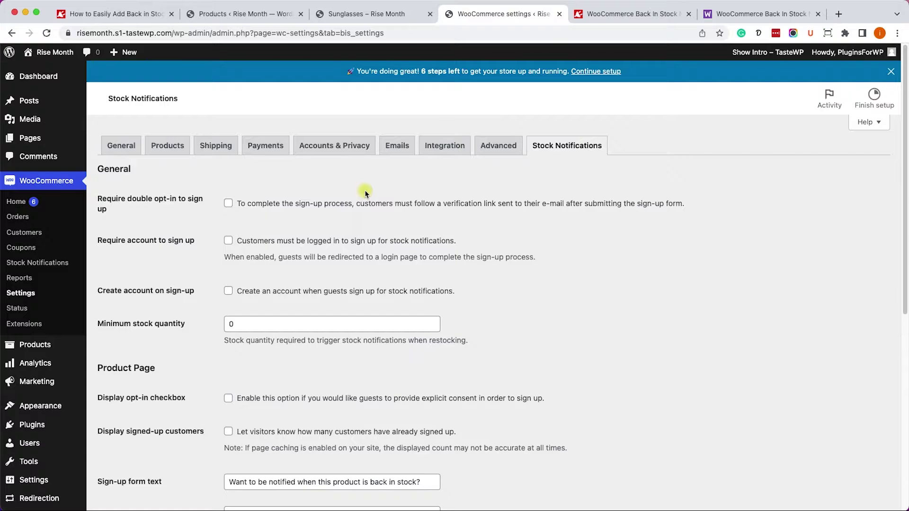
{"action": "scroll", "coordinate": [337, 229], "scroll_direction": "down", "scroll_amount": 6}
{"action": "scroll", "coordinate": [336, 312], "scroll_direction": "up", "scroll_amount": 3}
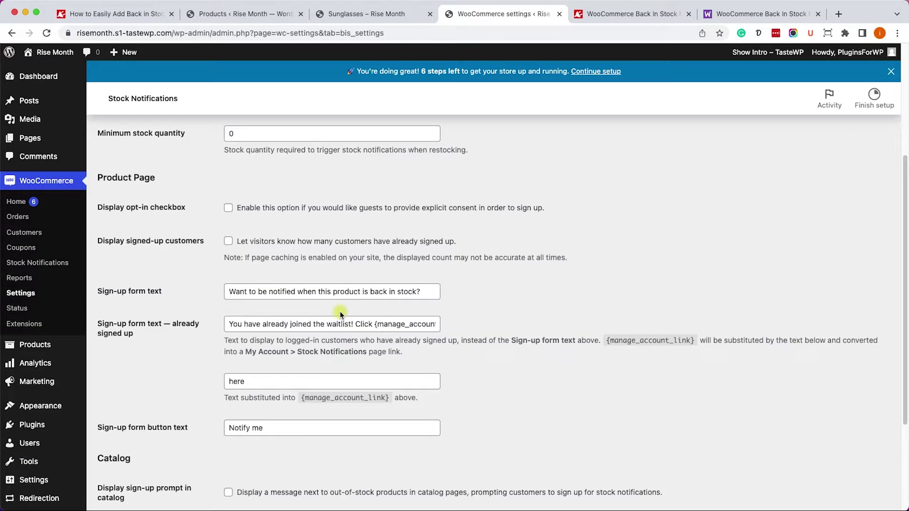
{"action": "scroll", "coordinate": [340, 312], "scroll_direction": "up", "scroll_amount": 4}
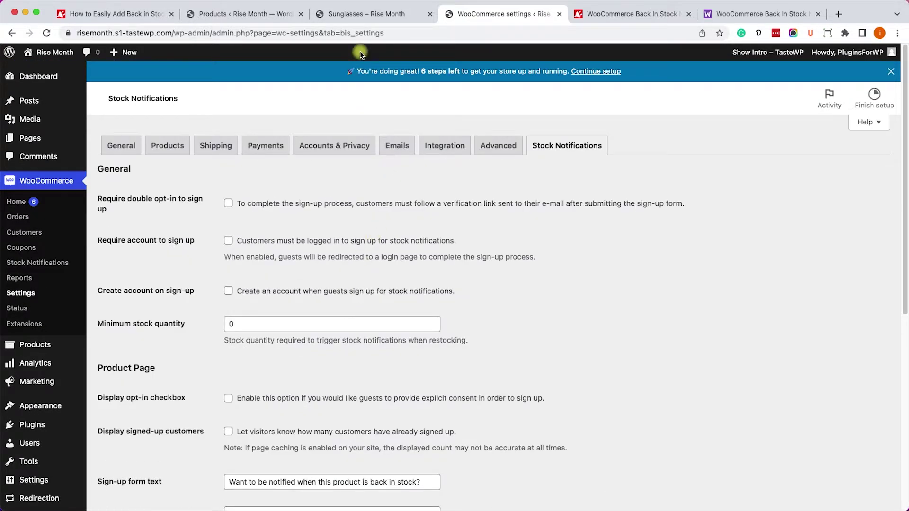
Reload the Sunglasses page and open its address in a private Incognito tab as a guest
{"action": "left_click", "coordinate": [344, 19]}
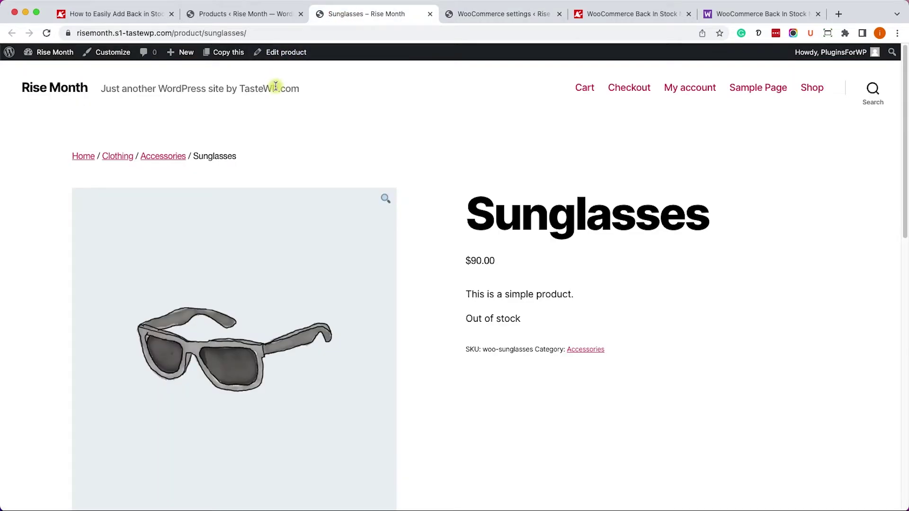
{"action": "left_click", "coordinate": [46, 33]}
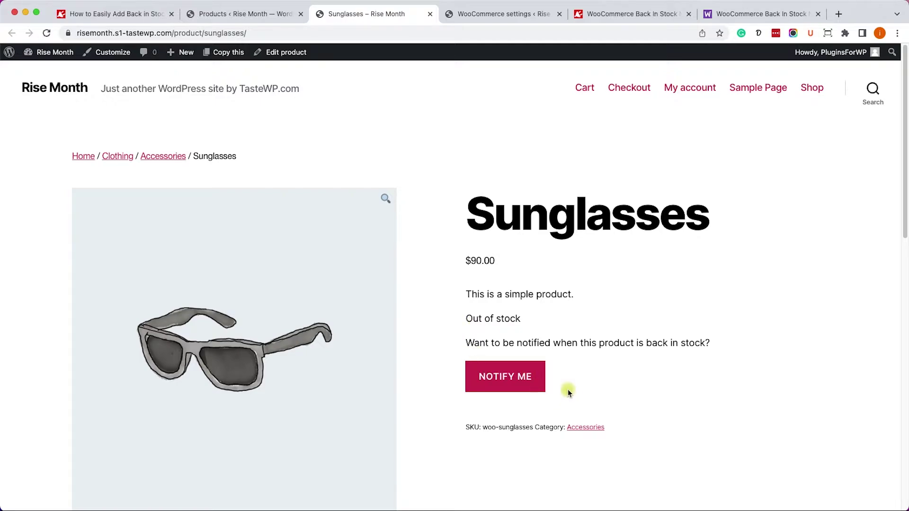
{"action": "right_click", "coordinate": [347, 36]}
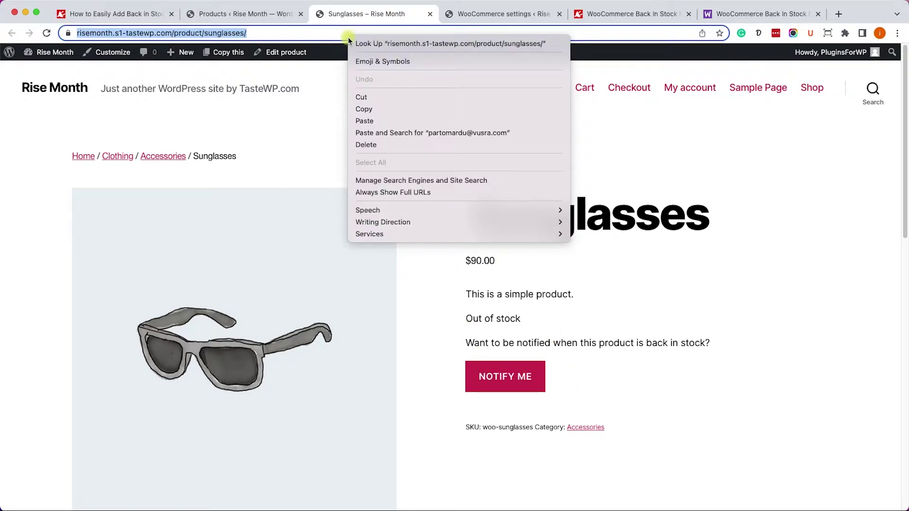
{"action": "left_click", "coordinate": [397, 108]}
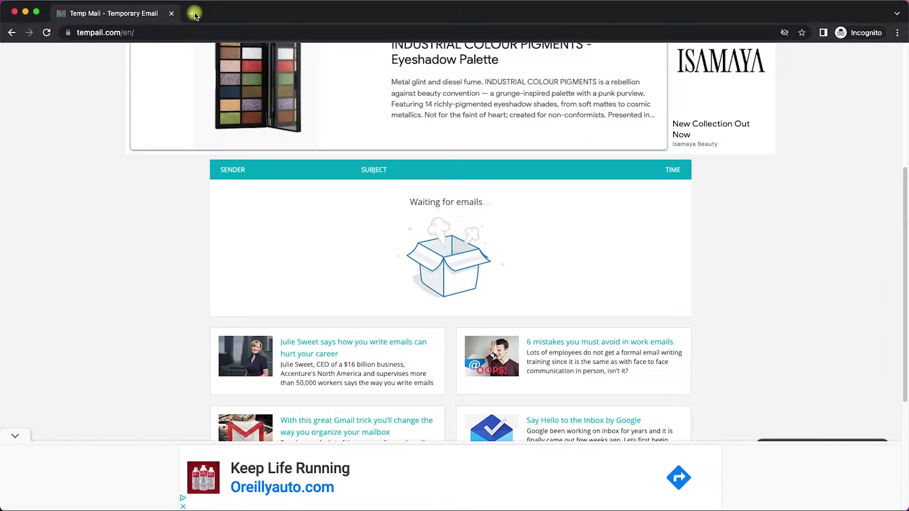
{"action": "left_click", "coordinate": [196, 14]}
{"action": "key", "text": "super+v"}
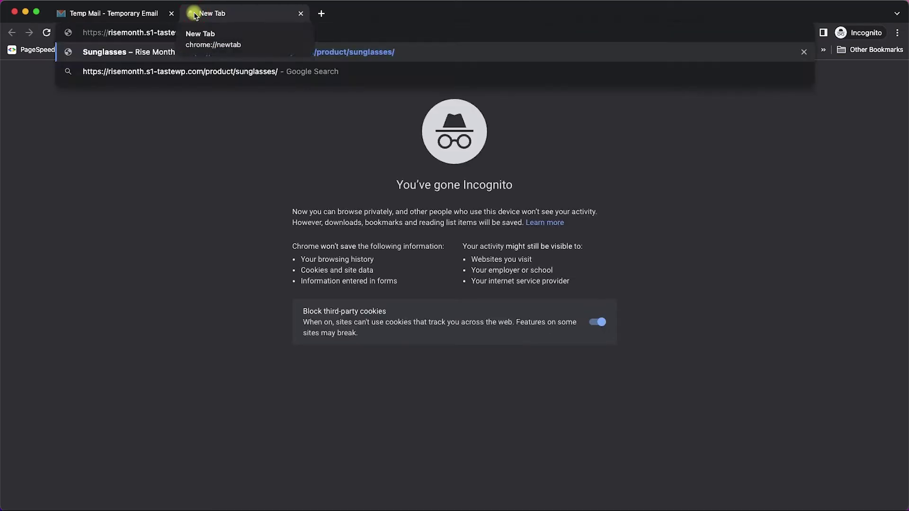
{"action": "key", "text": "Return"}
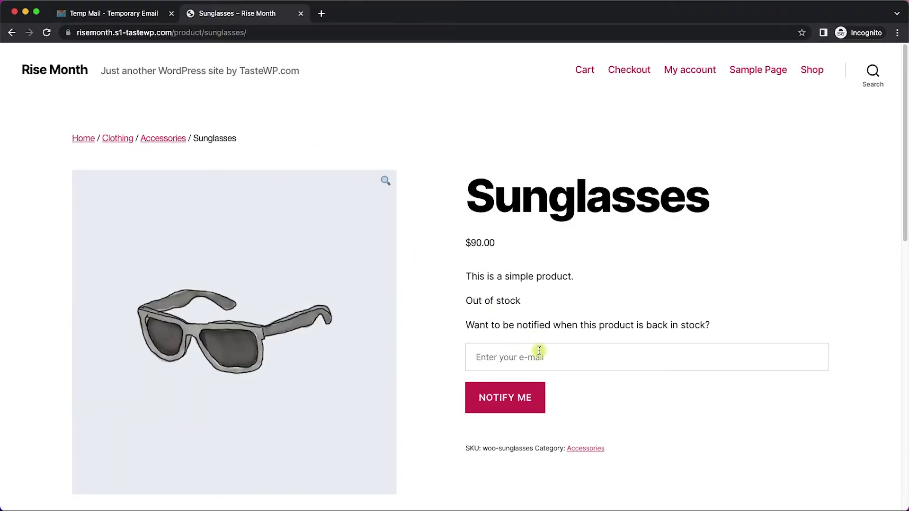
Enter the temporary e-mail address and submit NOTIFY ME, highlighting the success notice
{"action": "left_click", "coordinate": [593, 364]}
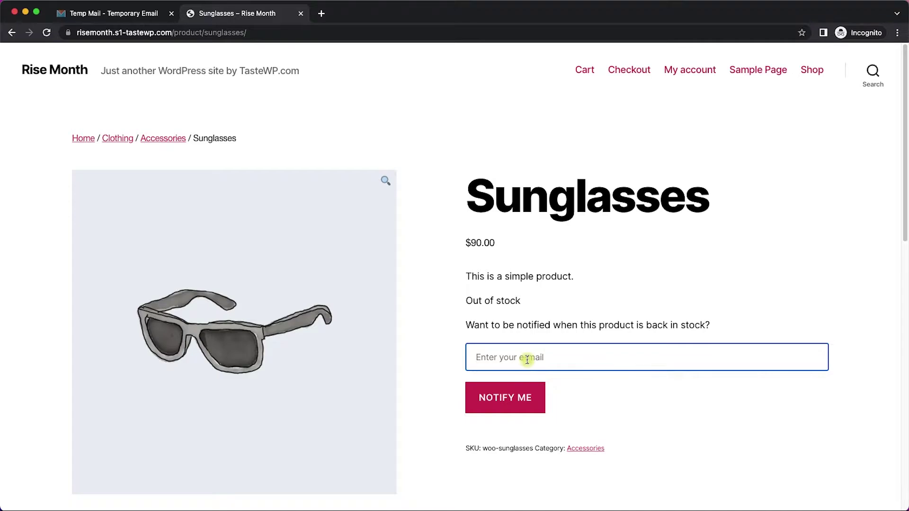
{"action": "key", "text": "super+v"}
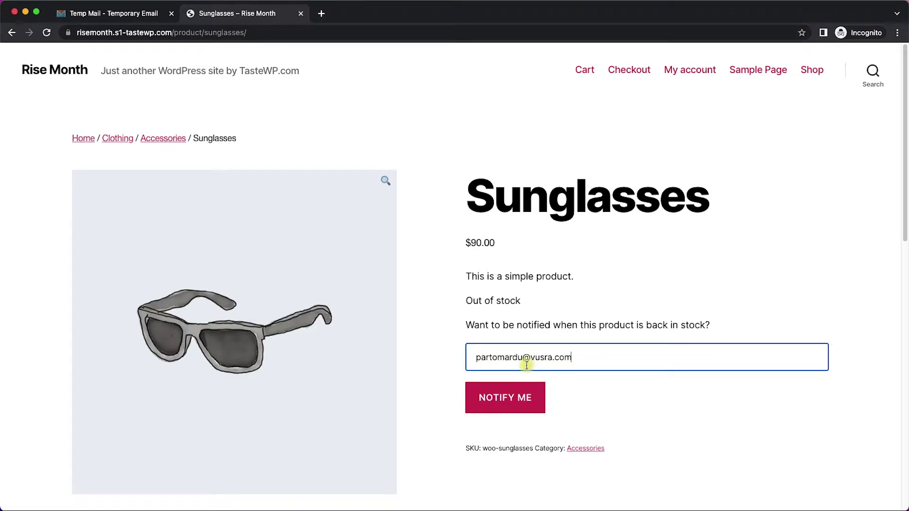
{"action": "left_click", "coordinate": [514, 397]}
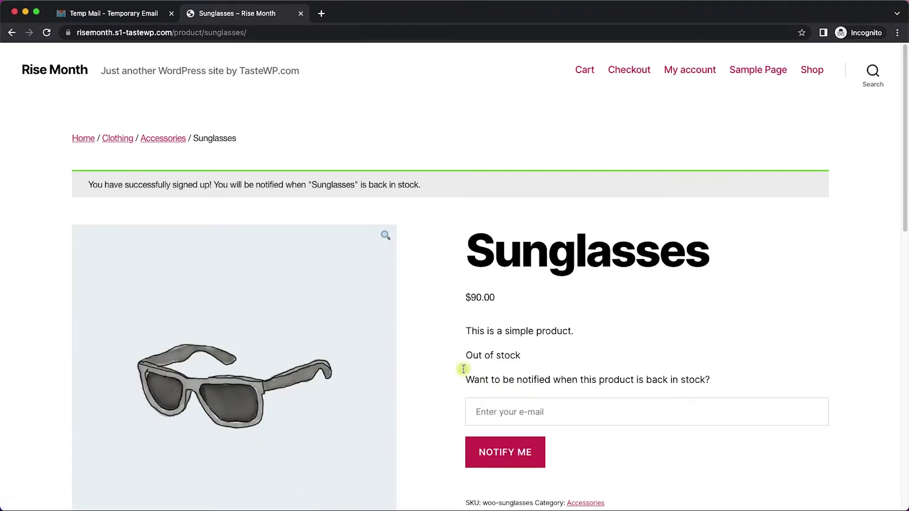
{"action": "left_click_drag", "start_coordinate": [86, 184], "coordinate": [423, 186]}
{"action": "left_click", "coordinate": [400, 184]}
Open the 'You have joined the Sunglasses waitlist' e-mail and read the Sign-up successful message
{"action": "left_click", "coordinate": [111, 14]}
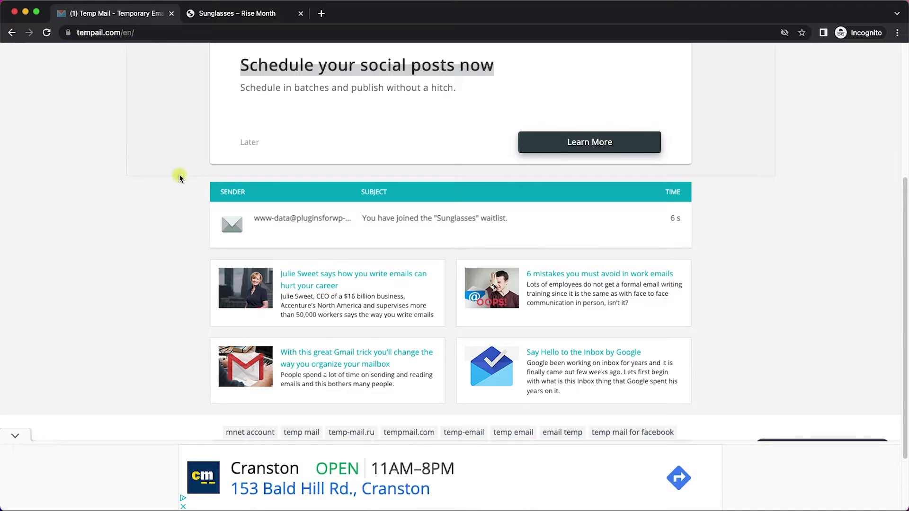
{"action": "left_click", "coordinate": [444, 225]}
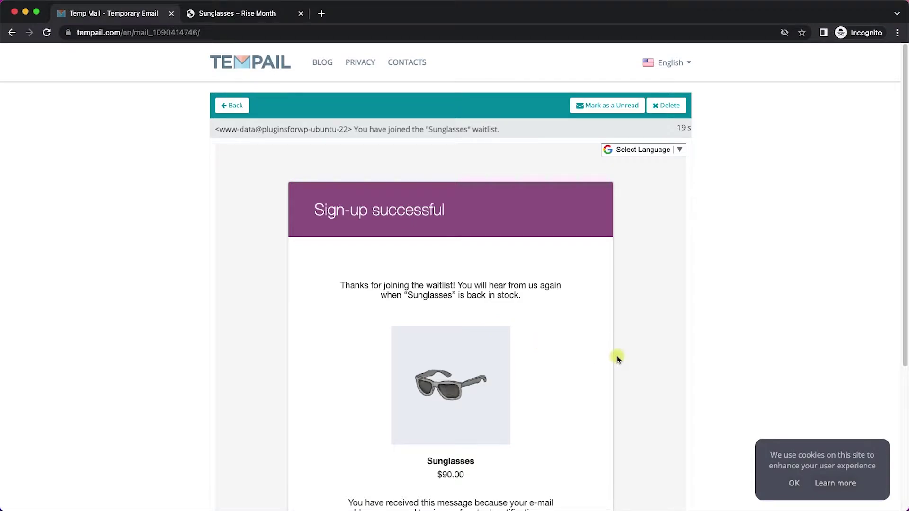
{"action": "scroll", "coordinate": [617, 358], "scroll_direction": "down", "scroll_amount": 3}
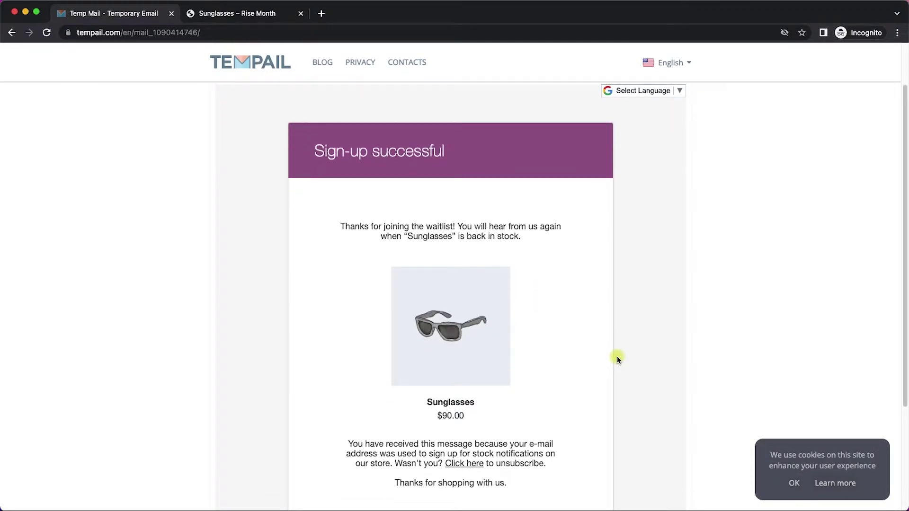
{"action": "scroll", "coordinate": [617, 358], "scroll_direction": "down", "scroll_amount": 1}
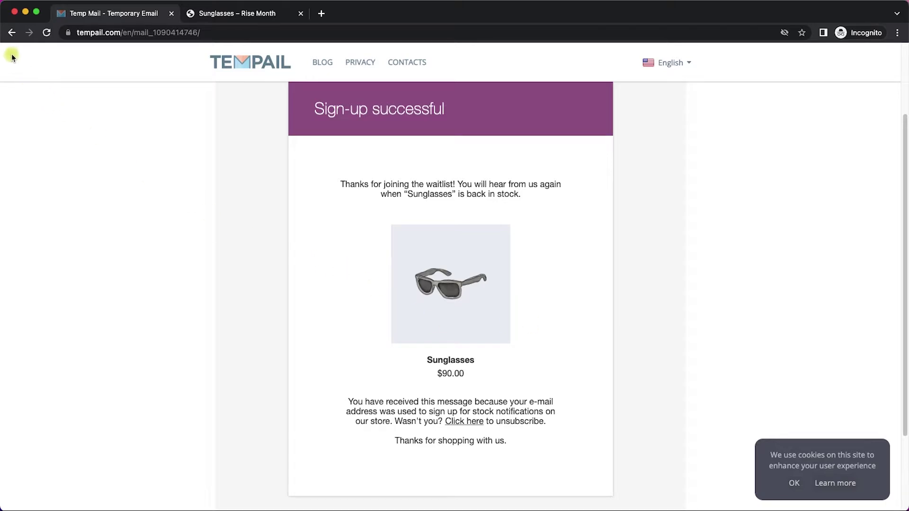
Quick-edit Sunglasses in the products list and change its stock status to In stock
{"action": "left_click", "coordinate": [11, 33]}
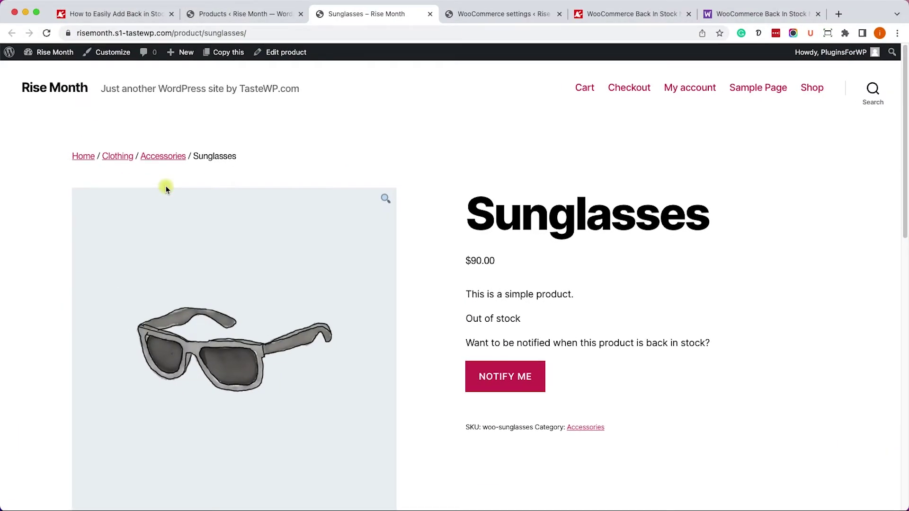
{"action": "left_click", "coordinate": [224, 18]}
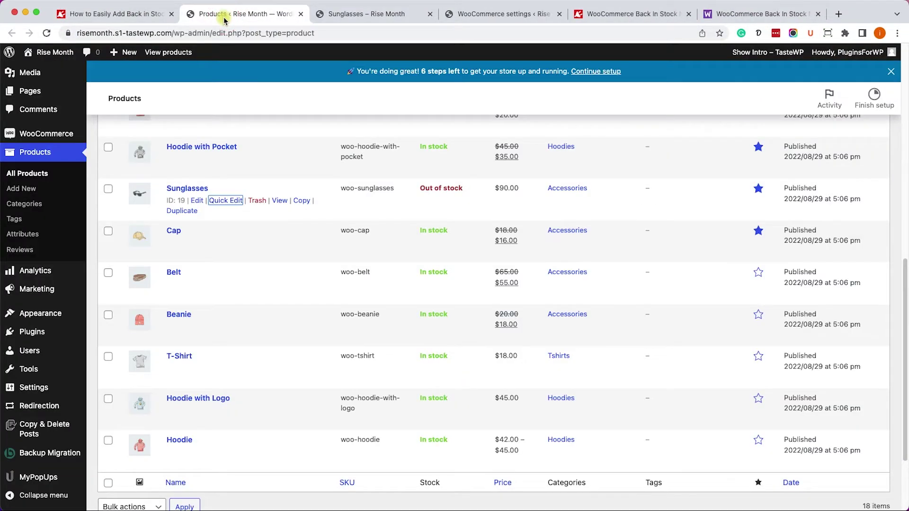
{"action": "left_click", "coordinate": [226, 201]}
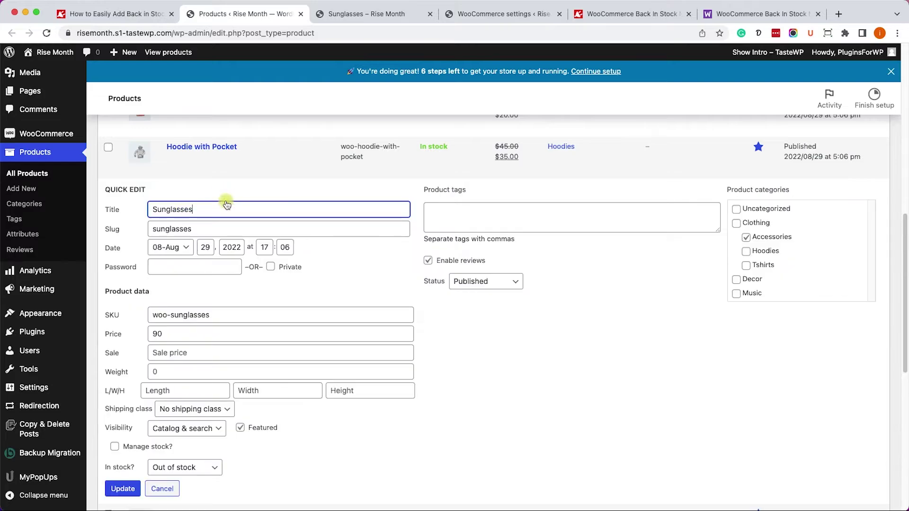
{"action": "left_click", "coordinate": [211, 476]}
{"action": "left_click", "coordinate": [208, 453]}
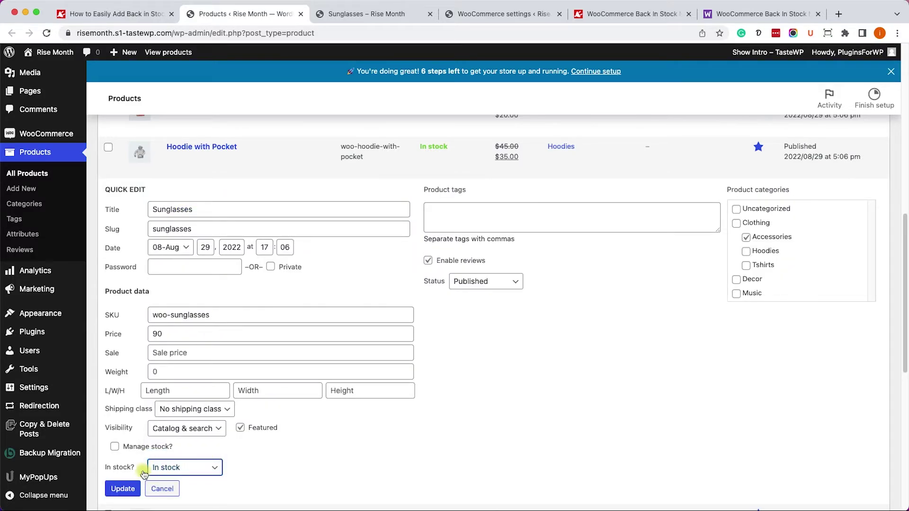
{"action": "left_click", "coordinate": [124, 488]}
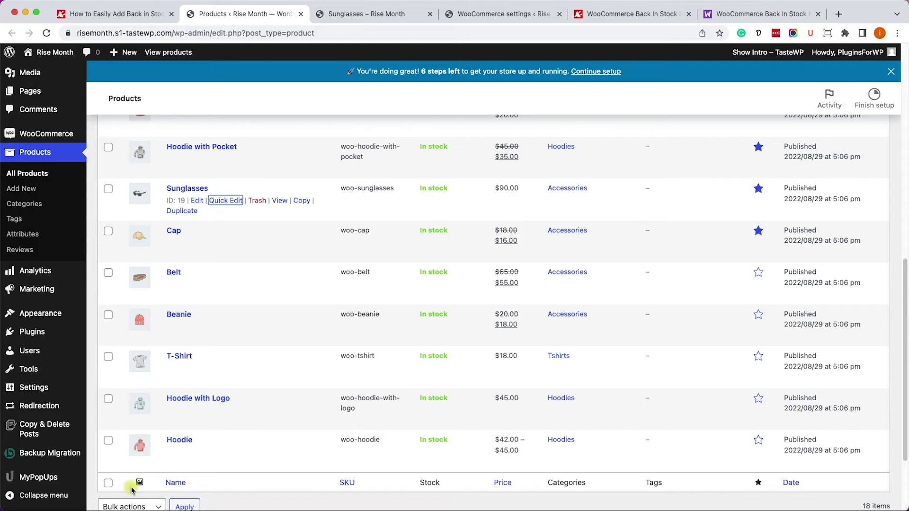
{"action": "mouse_move", "coordinate": [302, 410]}
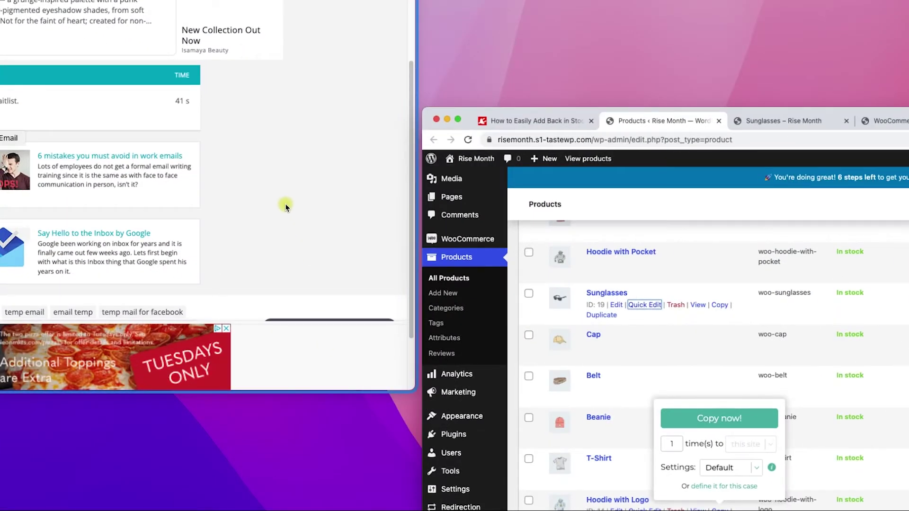
Open the 'Sunglasses is back in stock!' e-mail in the Tempail inbox and read it
{"action": "left_click", "coordinate": [286, 205]}
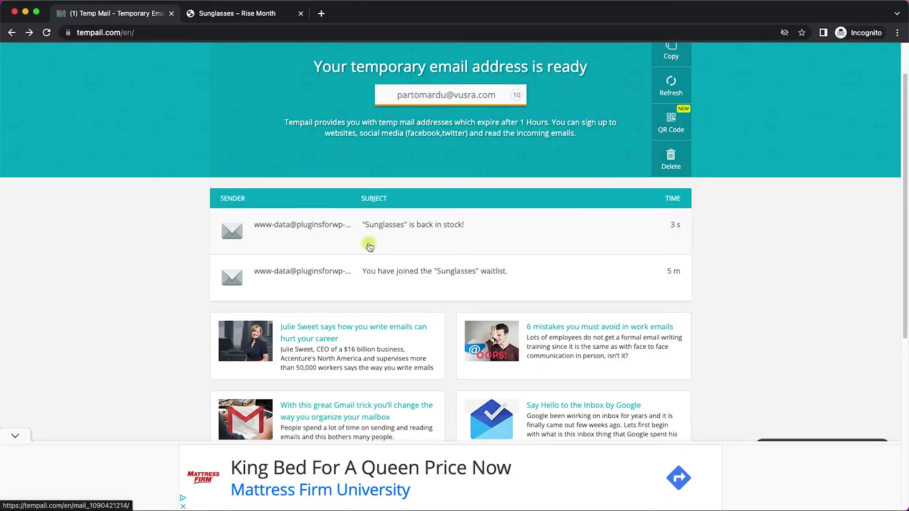
{"action": "left_click", "coordinate": [406, 232]}
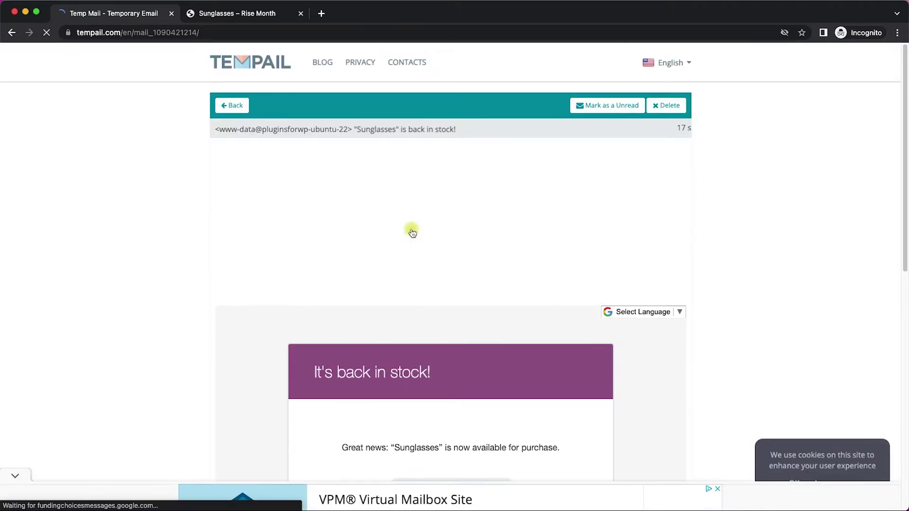
{"action": "scroll", "coordinate": [412, 231], "scroll_direction": "down", "scroll_amount": 5}
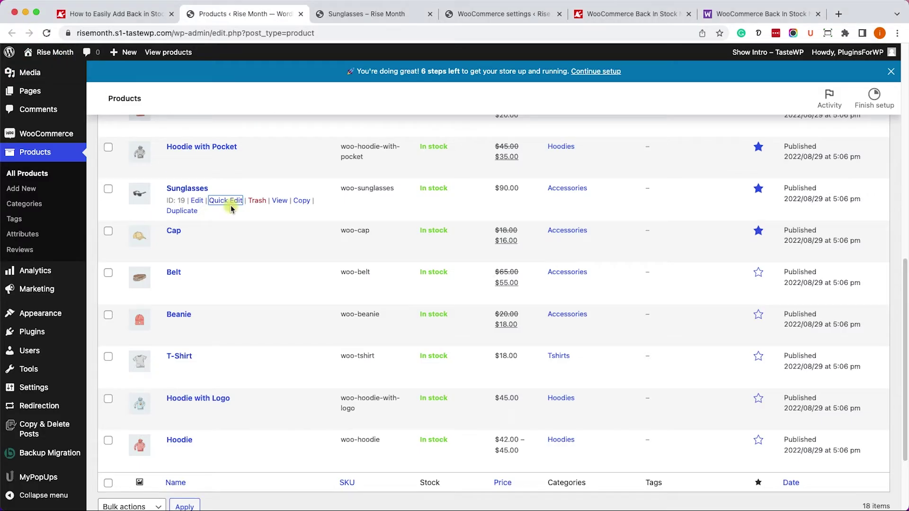
Review the sign-up form texts, Notify me button text and Catalog sign-up prompt option in Stock Notifications settings
{"action": "mouse_move", "coordinate": [68, 138]}
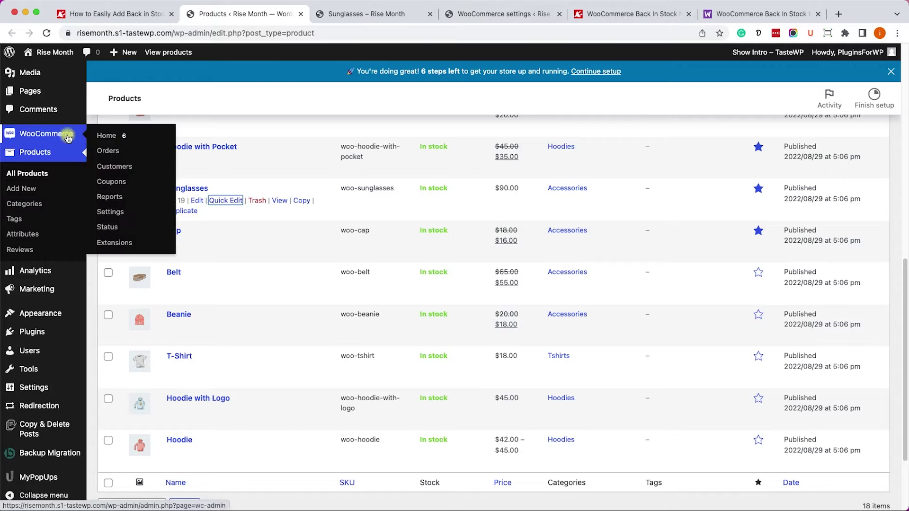
{"action": "left_click", "coordinate": [123, 213]}
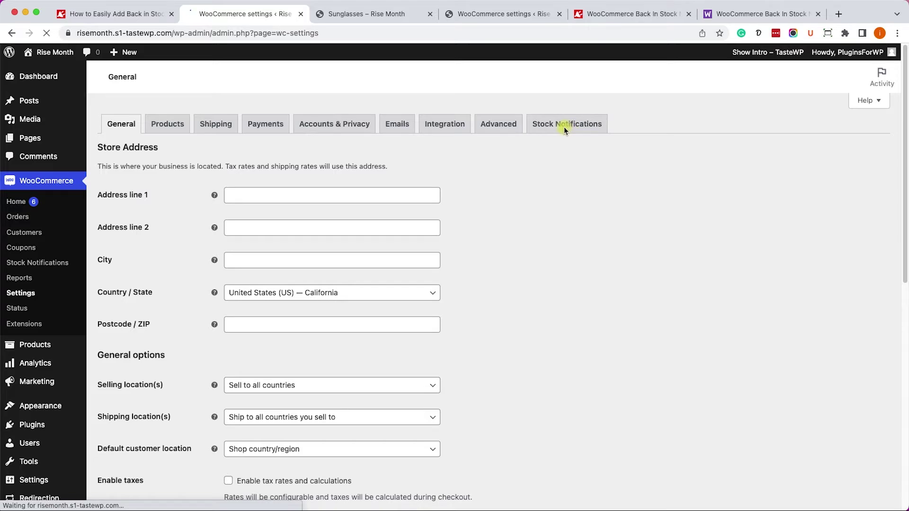
{"action": "left_click", "coordinate": [562, 130]}
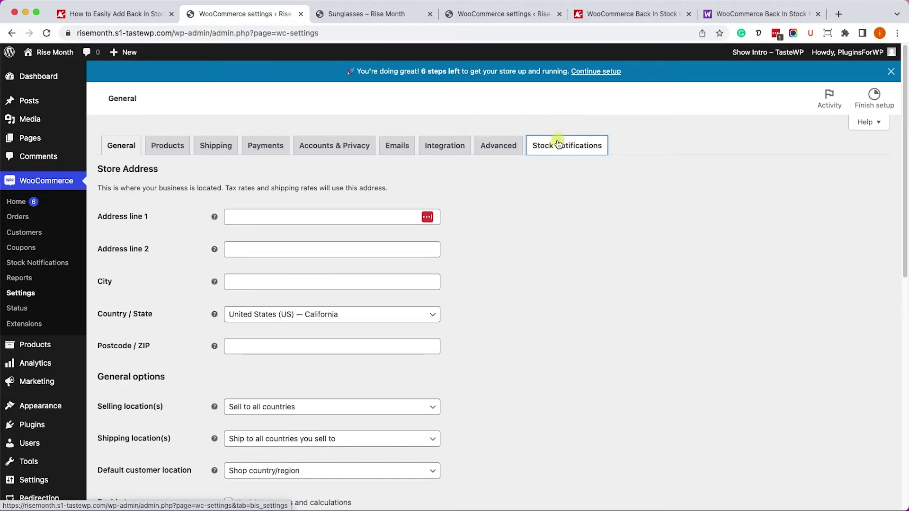
{"action": "left_click", "coordinate": [559, 146]}
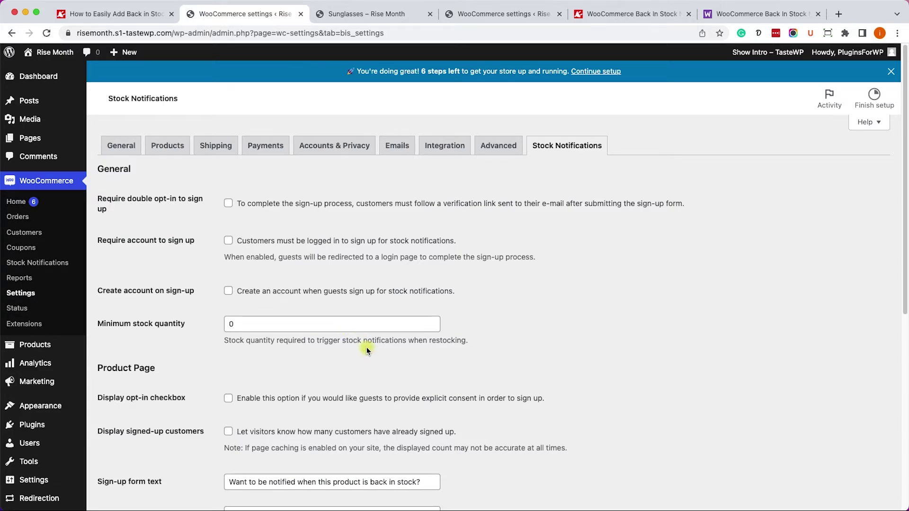
{"action": "scroll", "coordinate": [371, 352], "scroll_direction": "down", "scroll_amount": 3}
{"action": "scroll", "coordinate": [377, 358], "scroll_direction": "down", "scroll_amount": 5}
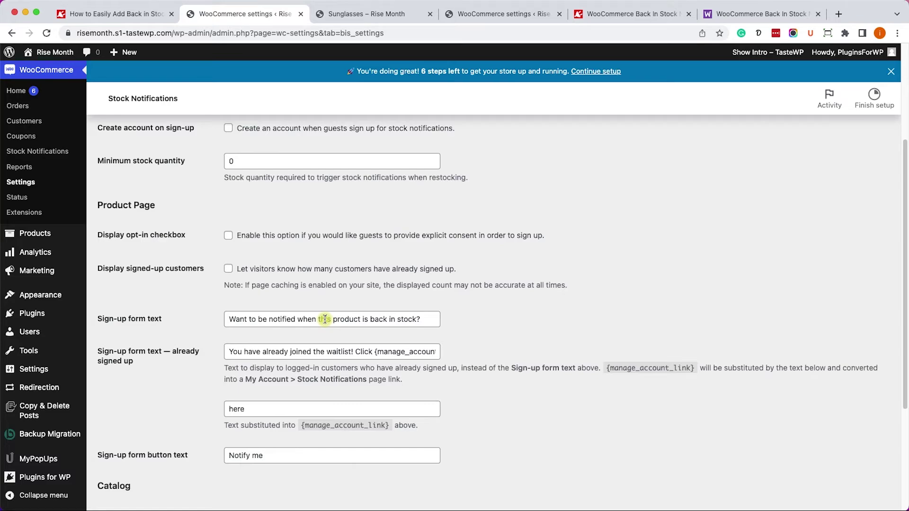
{"action": "scroll", "coordinate": [324, 319], "scroll_direction": "down", "scroll_amount": 5}
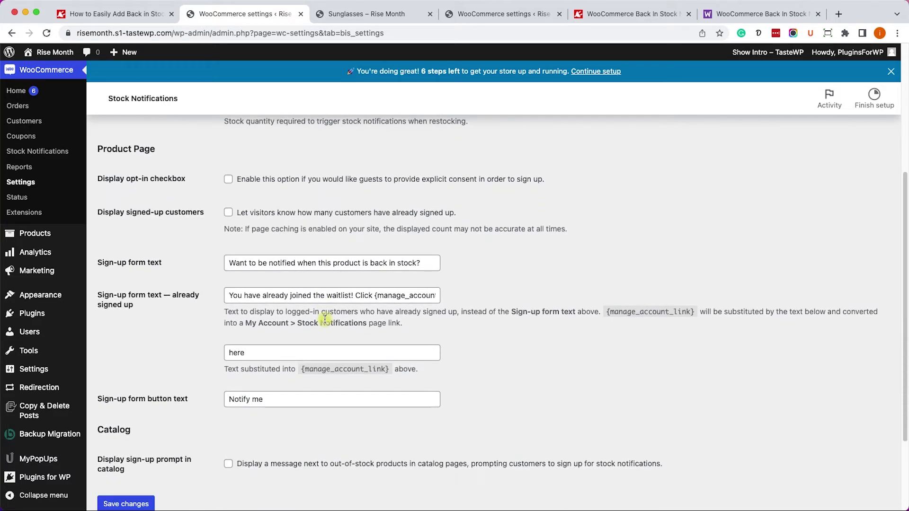
{"action": "scroll", "coordinate": [325, 319], "scroll_direction": "down", "scroll_amount": 2}
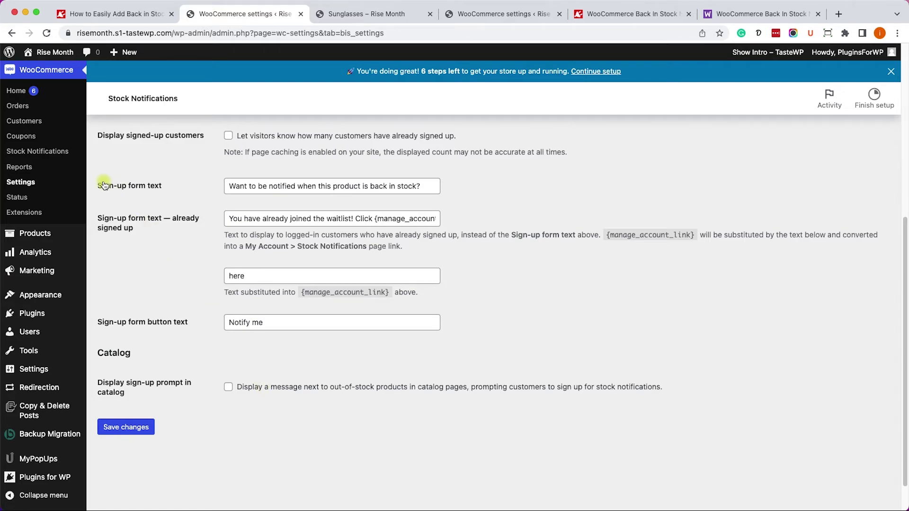
Look over the Stock Notifications dashboard, then list sign-ups showing inactive #1 for Sunglasses
{"action": "left_click", "coordinate": [53, 159]}
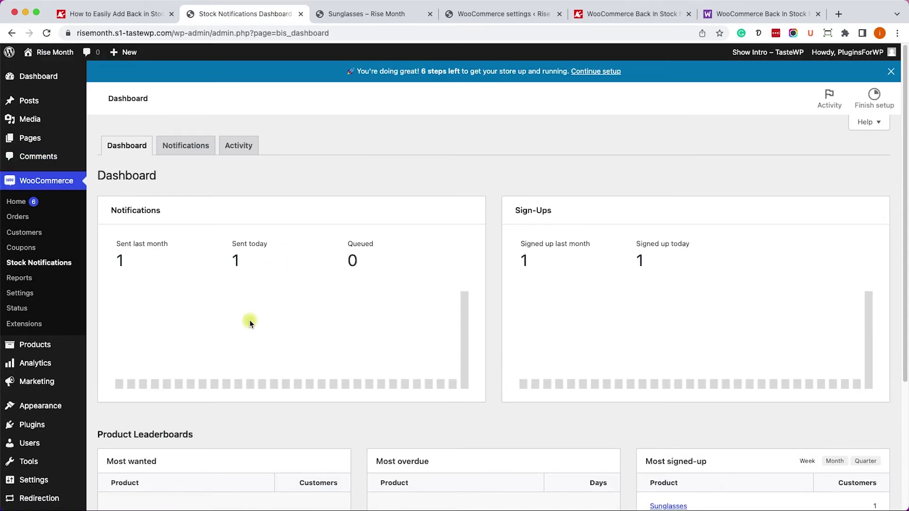
{"action": "scroll", "coordinate": [282, 326], "scroll_direction": "down", "scroll_amount": 5}
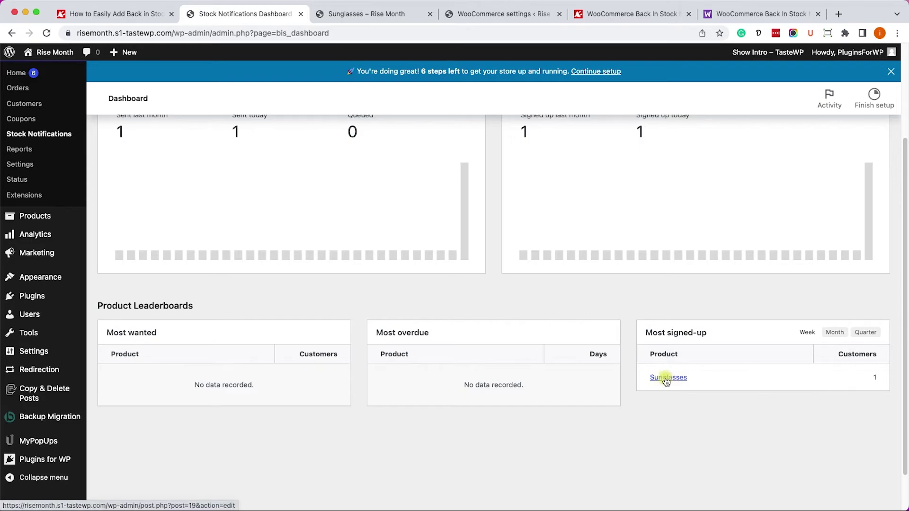
{"action": "scroll", "coordinate": [665, 376], "scroll_direction": "up", "scroll_amount": 5}
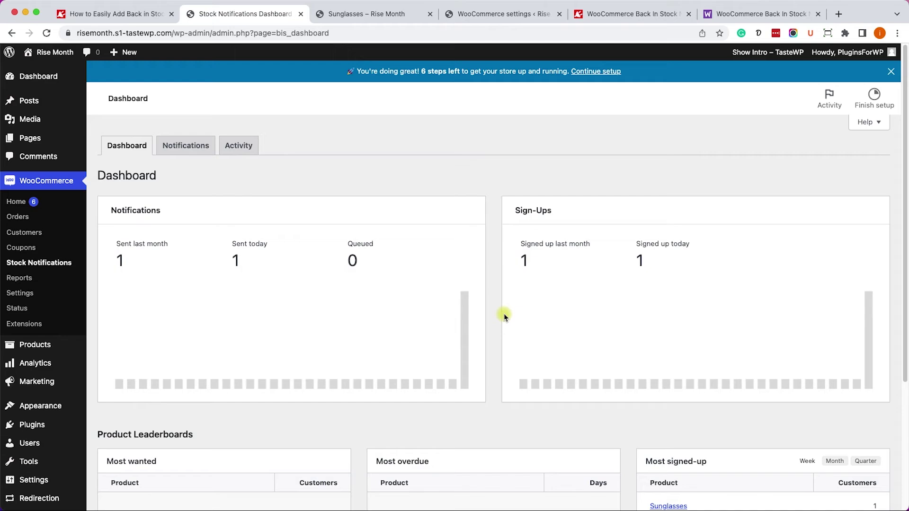
{"action": "left_click", "coordinate": [183, 149]}
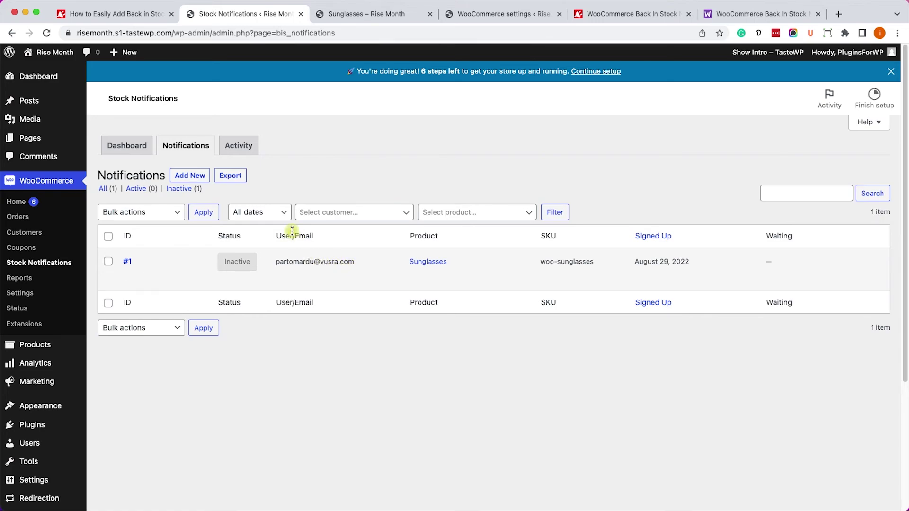
Export the Back In Stock notification sign-ups and download them as a CSV file
{"action": "left_click", "coordinate": [239, 180]}
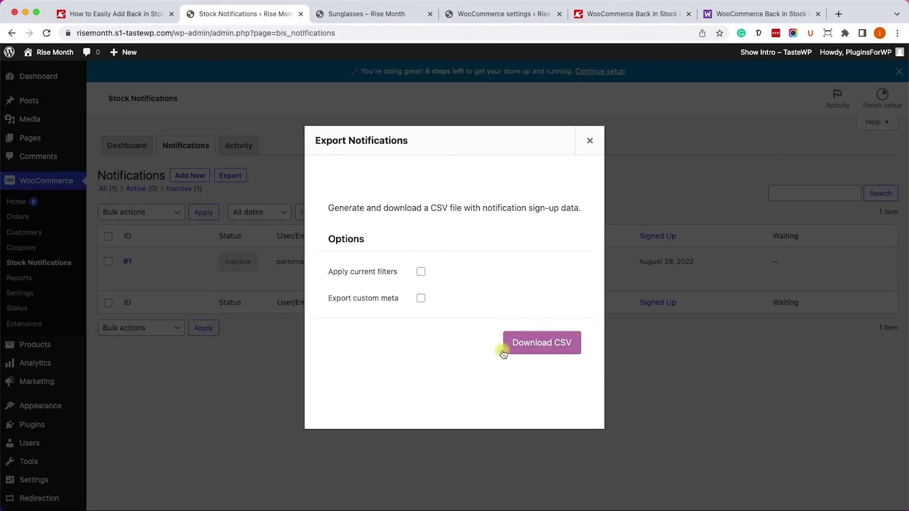
{"action": "left_click", "coordinate": [529, 349]}
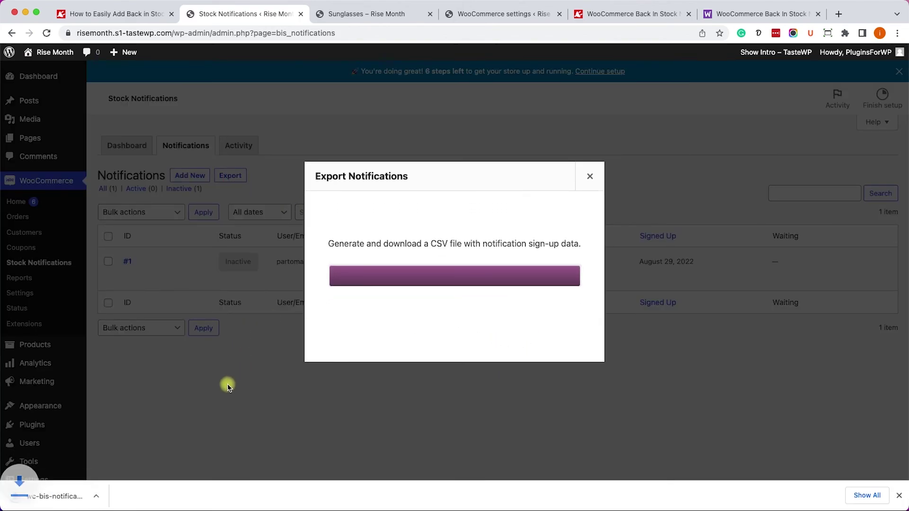